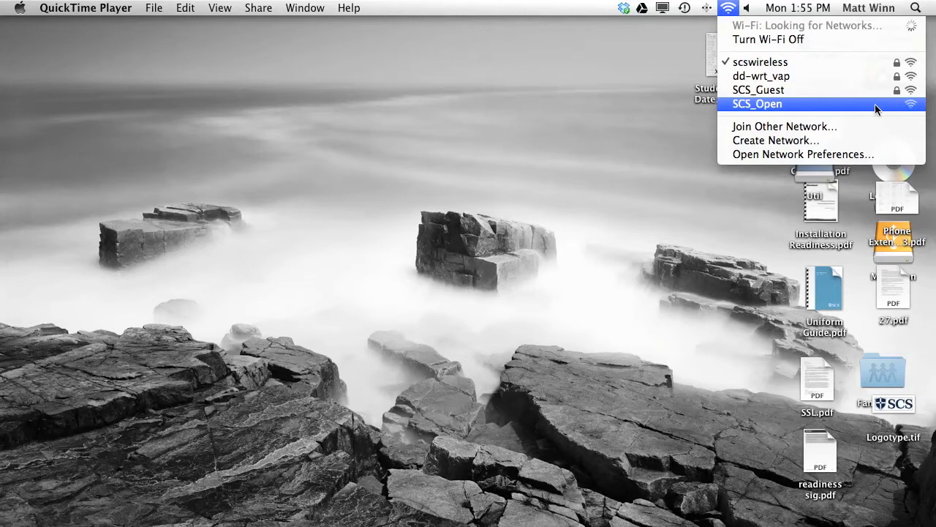
Join the SCS_Open Wi-Fi network and launch Google Chrome from the Dock.
click(877, 109)
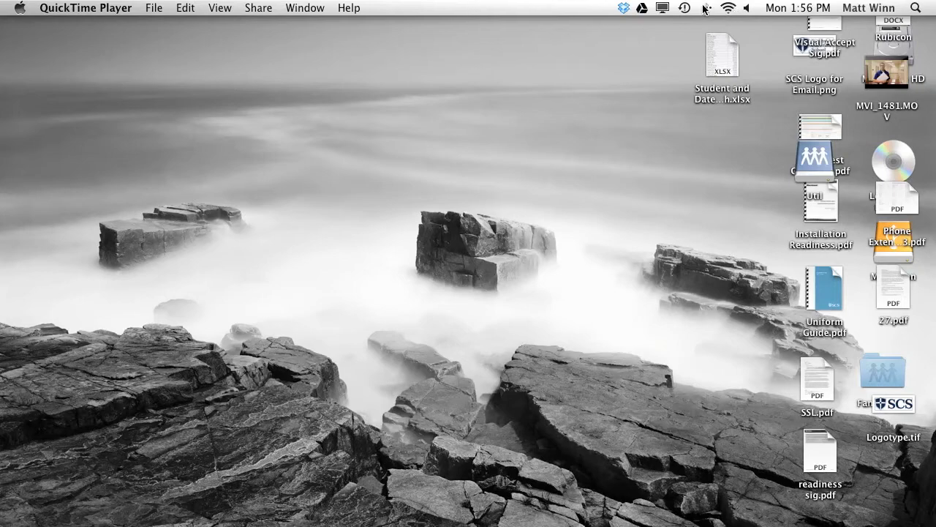
mouse_move(233, 521)
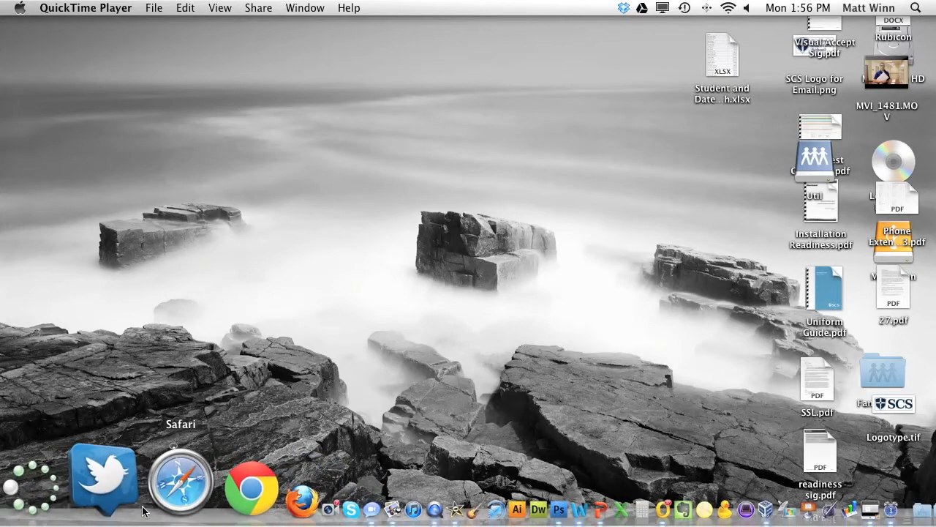
click(176, 500)
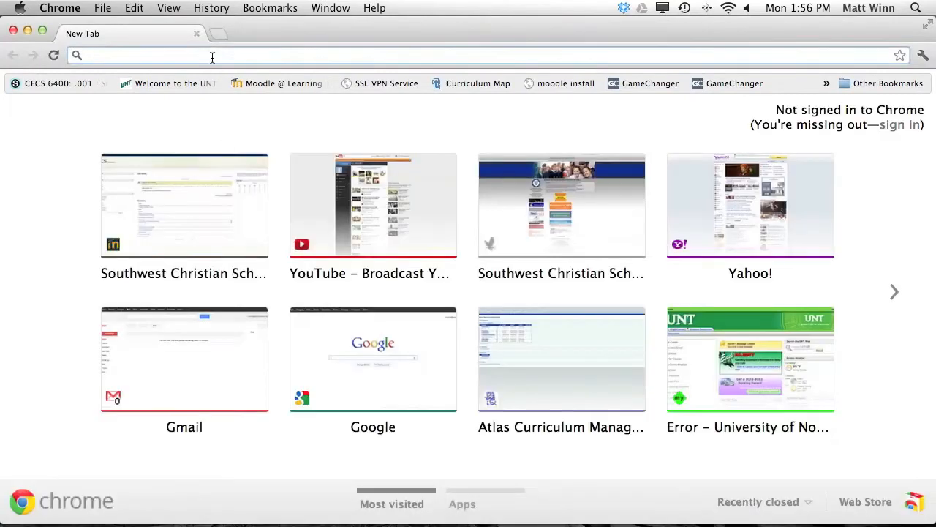
Load the web address typed in the omnibox, then choose 'Registration for users with a permanent account'.
text(google.com)
key(Return)
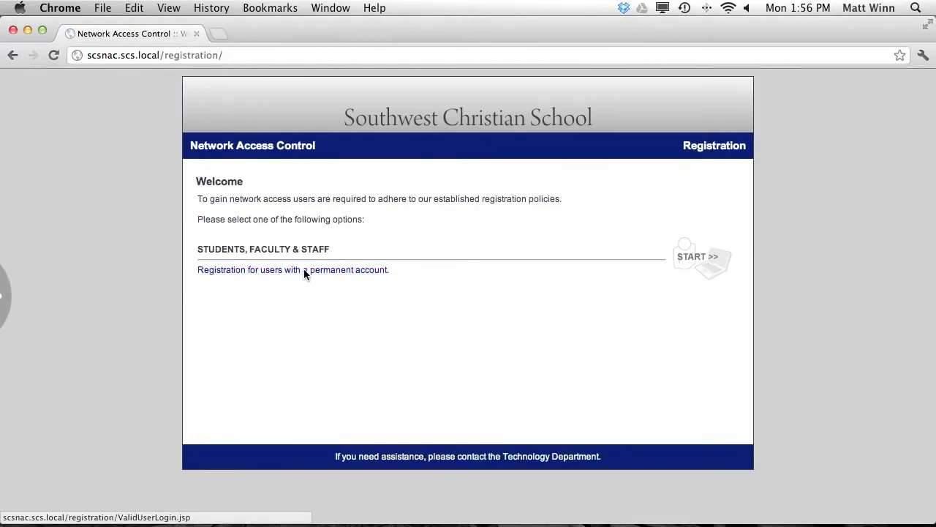
click(304, 270)
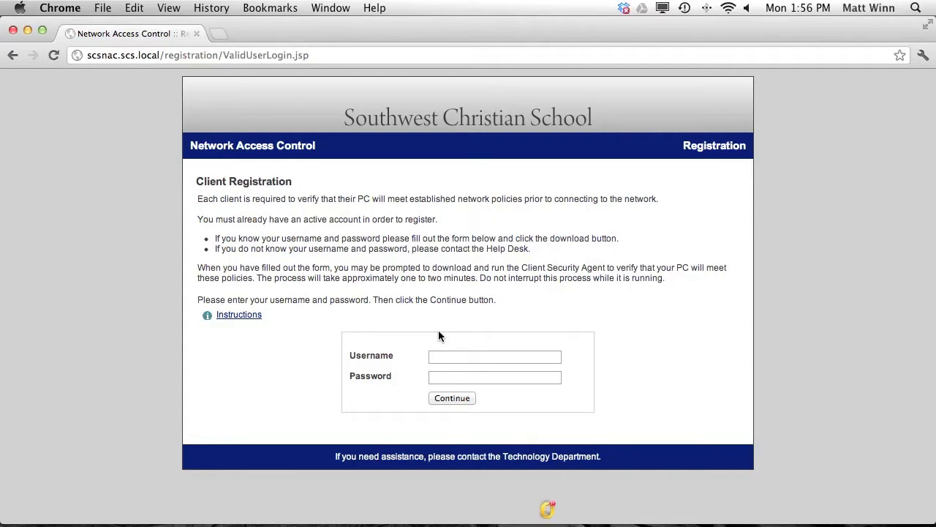
Submit the test account username and password, then open the downloaded Bradford Persistent Agent.dmg.
click(440, 360)
text(testuser)
key(Tab)
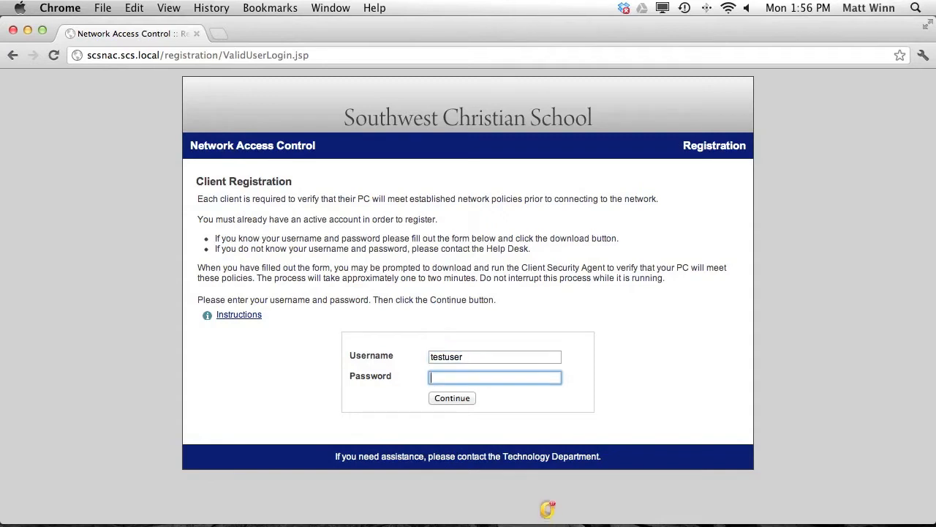
text(•••••••)
click(452, 399)
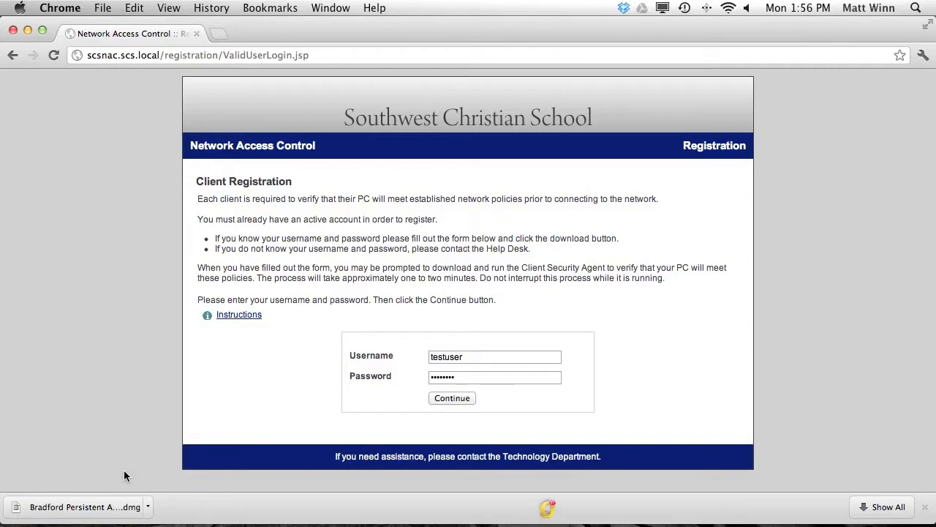
click(118, 512)
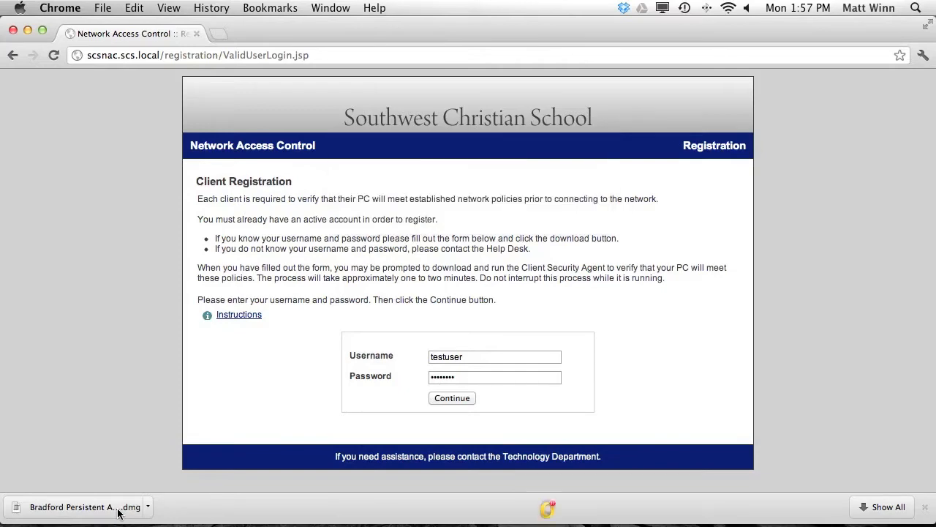
Minimize Chrome, move the disk window aside, and launch Bradford Persistent Agent.pkg.
click(30, 32)
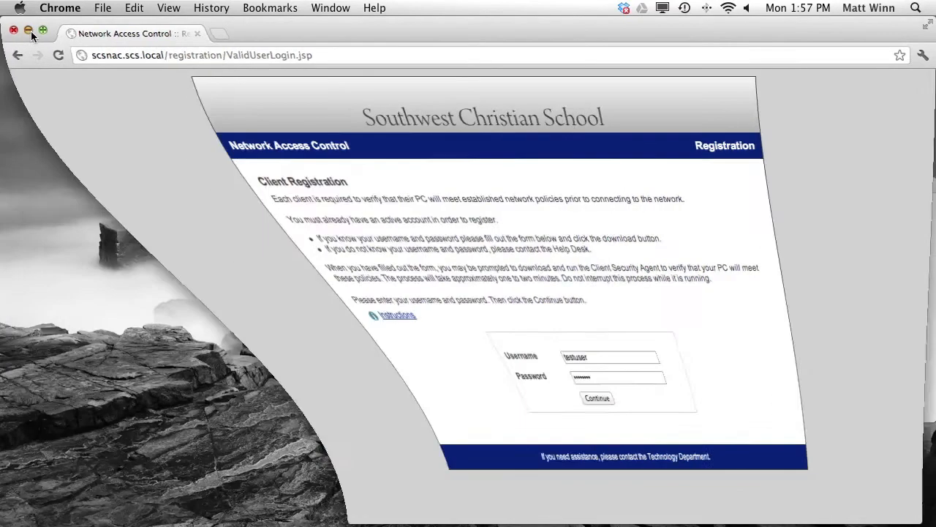
drag(622, 180, 395, 106)
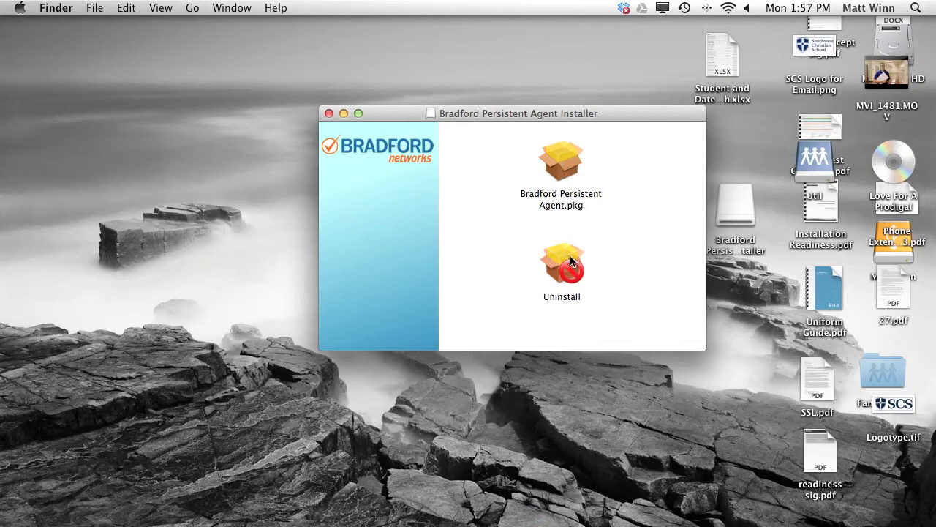
double_click(559, 166)
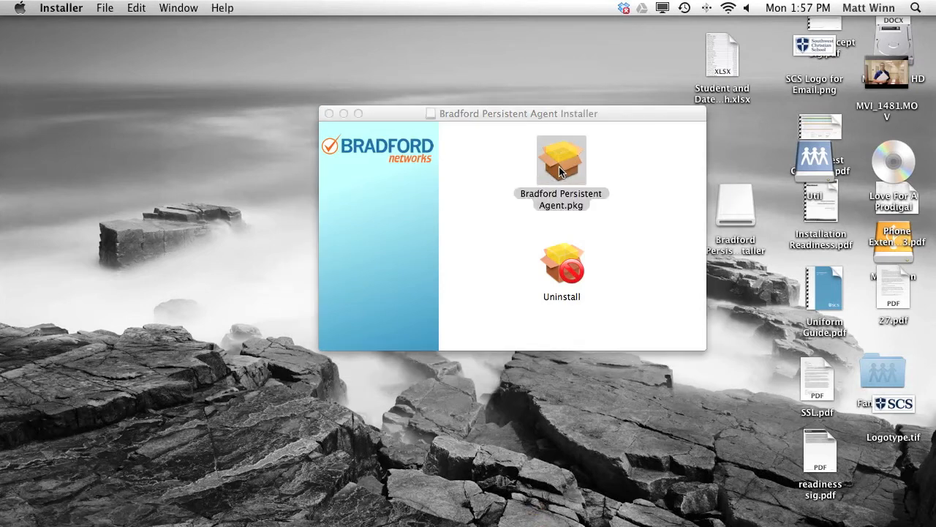
Install Bradford Persistent Agent on Macintosh HD, authorizing with the admin password.
click(650, 369)
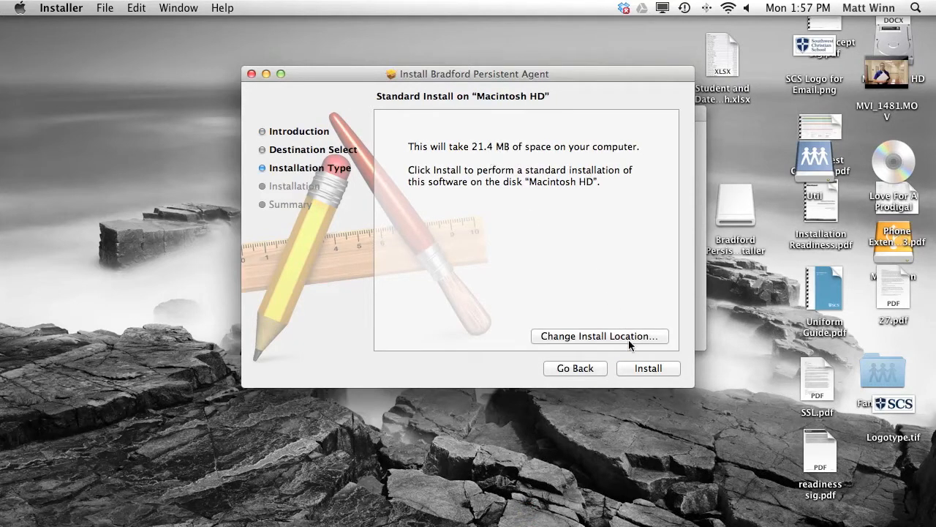
click(634, 368)
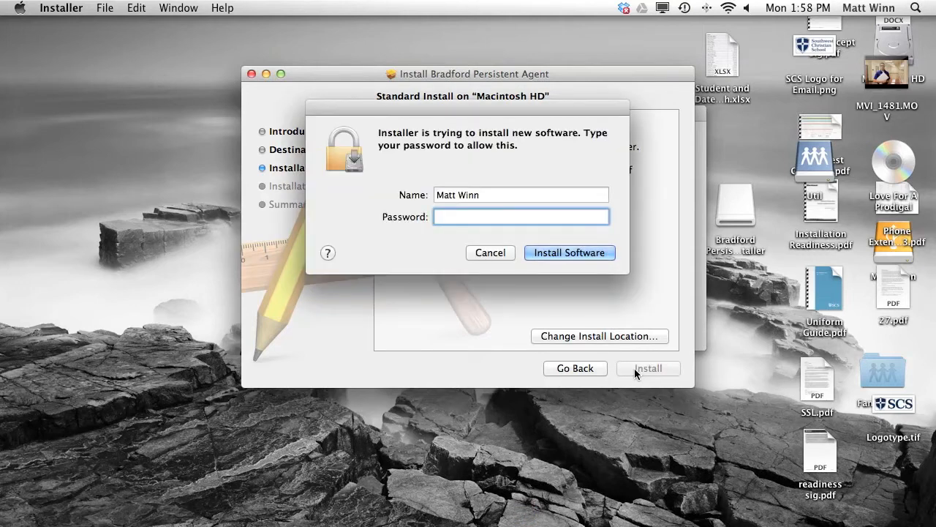
text(••••••••)
click(569, 252)
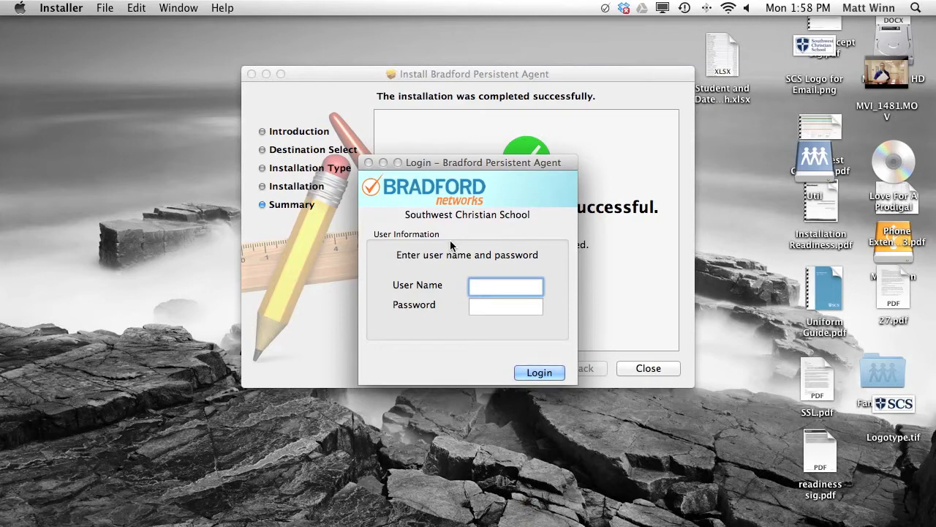
Log in to the agent with the test account username and password to run the scan.
text(testuser)
key(Tab)
text(testuser)
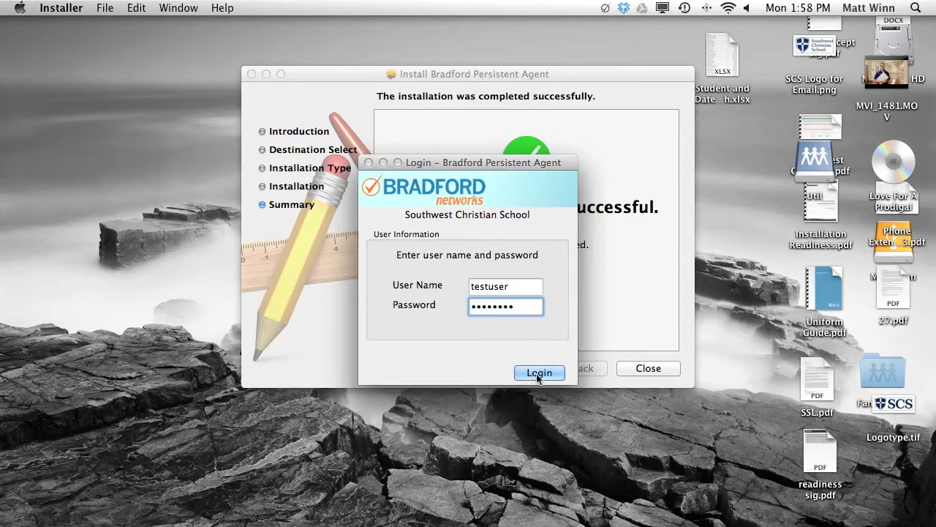
click(540, 373)
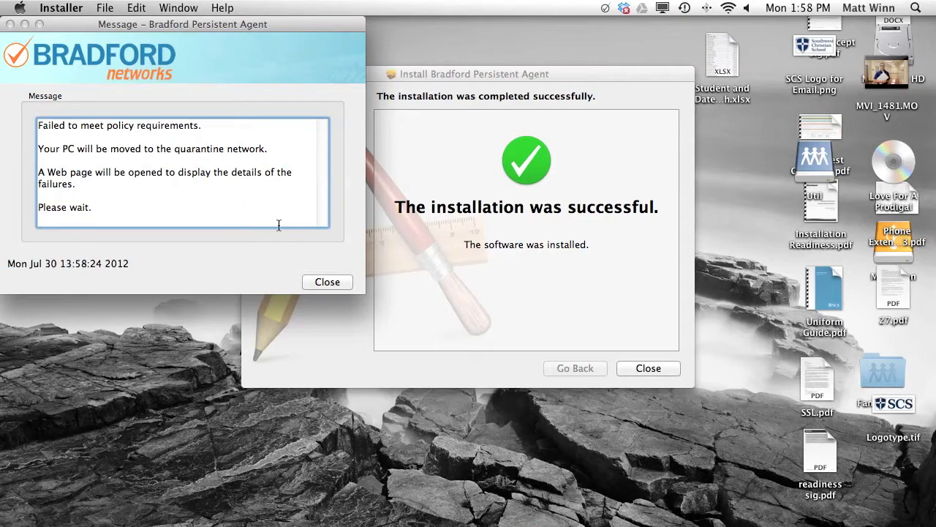
Dismiss the quarantine message, close the registration browser window and the finished installer.
click(327, 281)
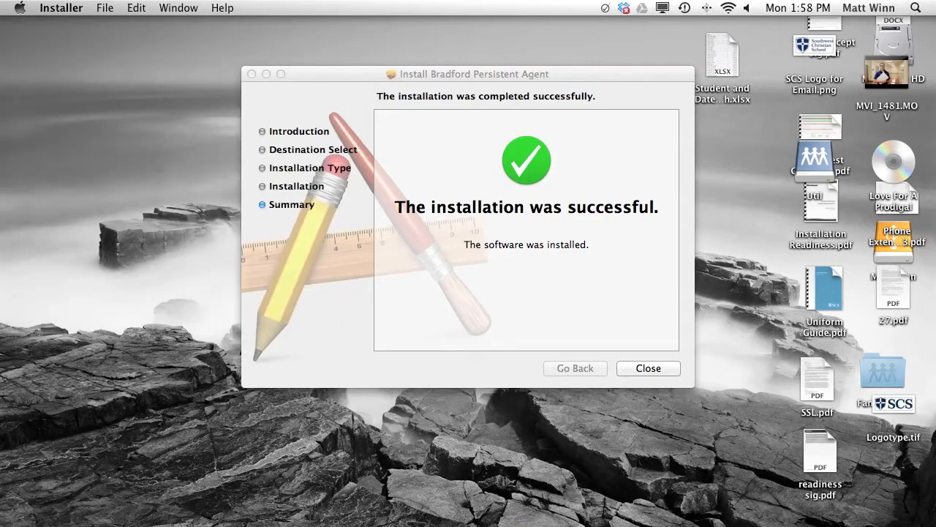
click(163, 509)
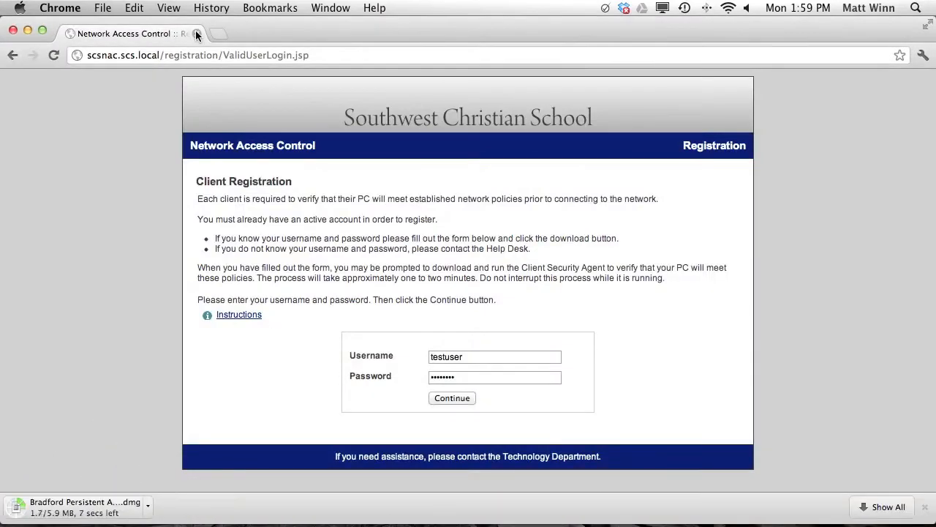
click(196, 34)
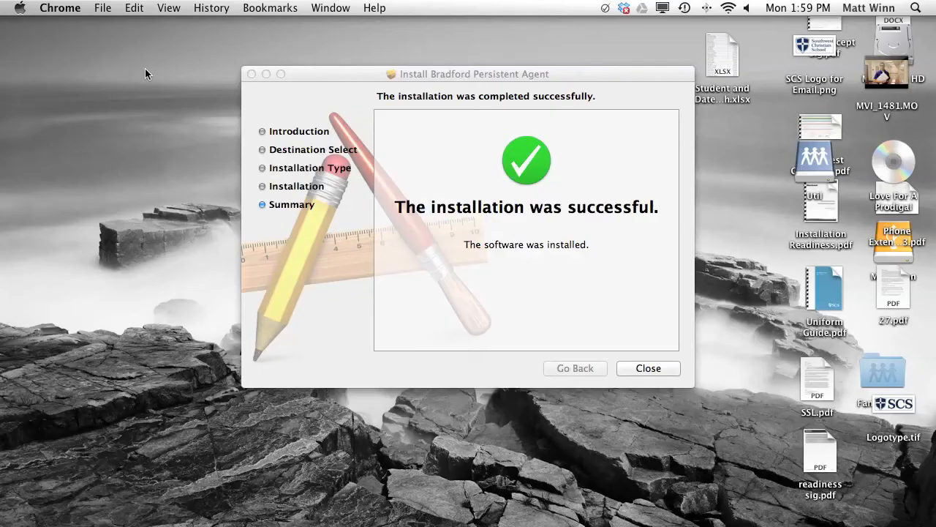
click(643, 368)
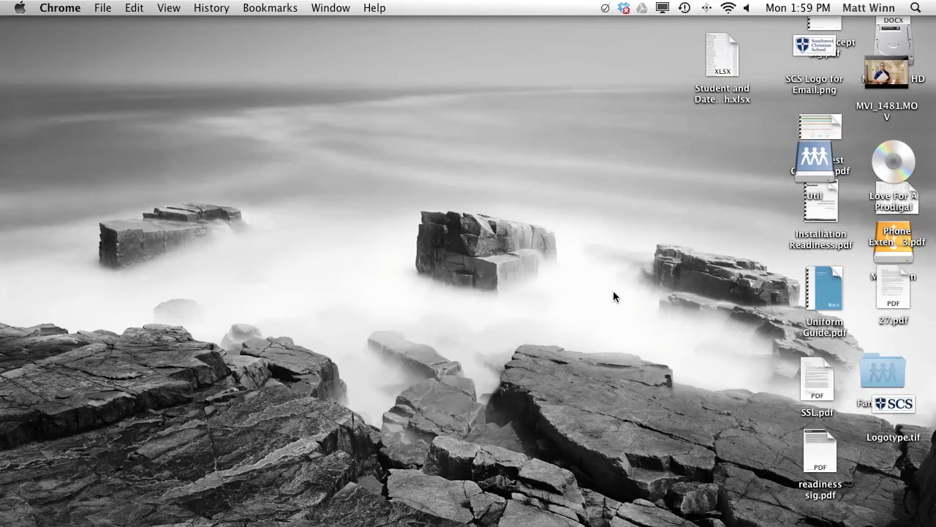
In a new Chrome window, open the school site's SCS-Student-Scan failed tests and the LANSchool details.
mouse_move(351, 524)
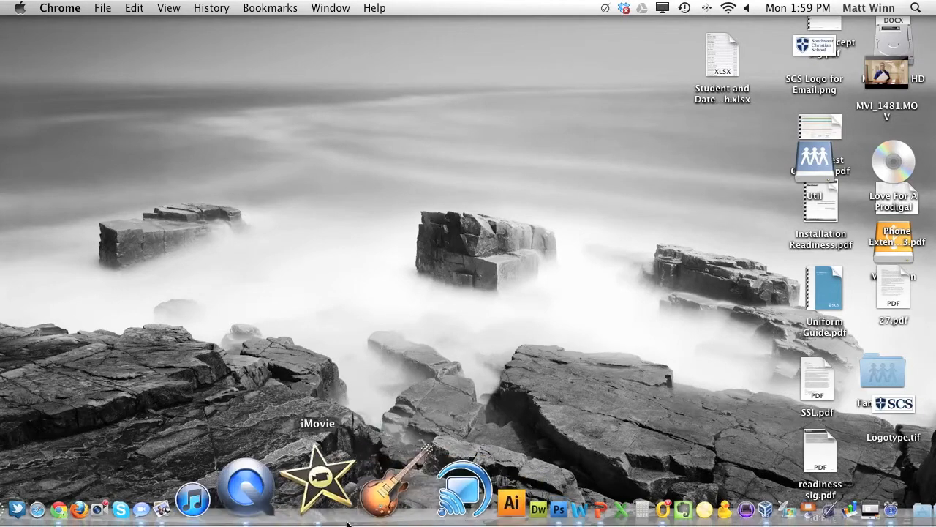
click(172, 512)
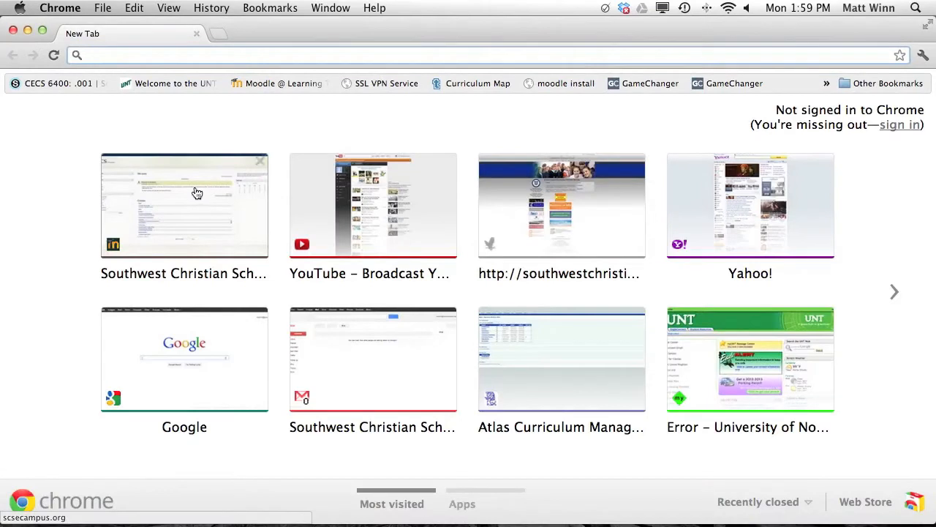
click(196, 192)
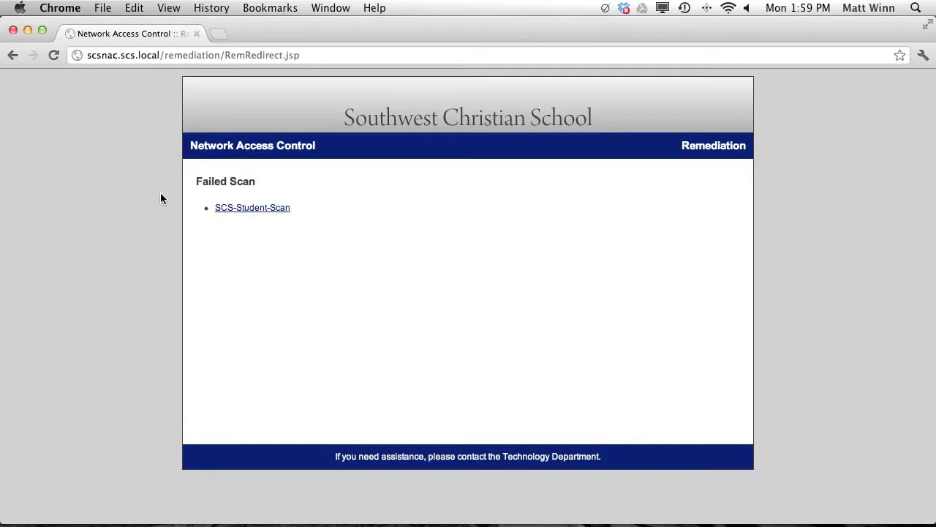
click(252, 212)
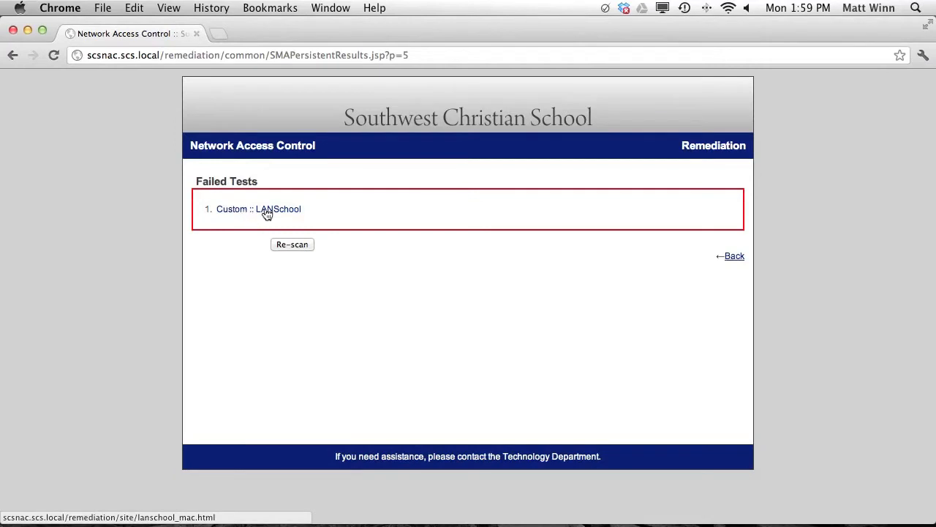
click(267, 213)
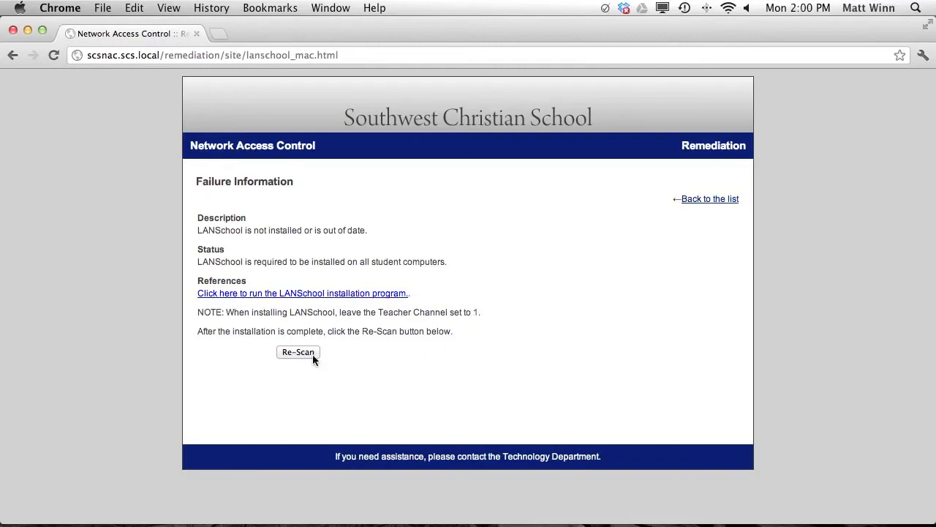
Download and open lanschool_student.dmg, then minimize Chrome.
click(349, 294)
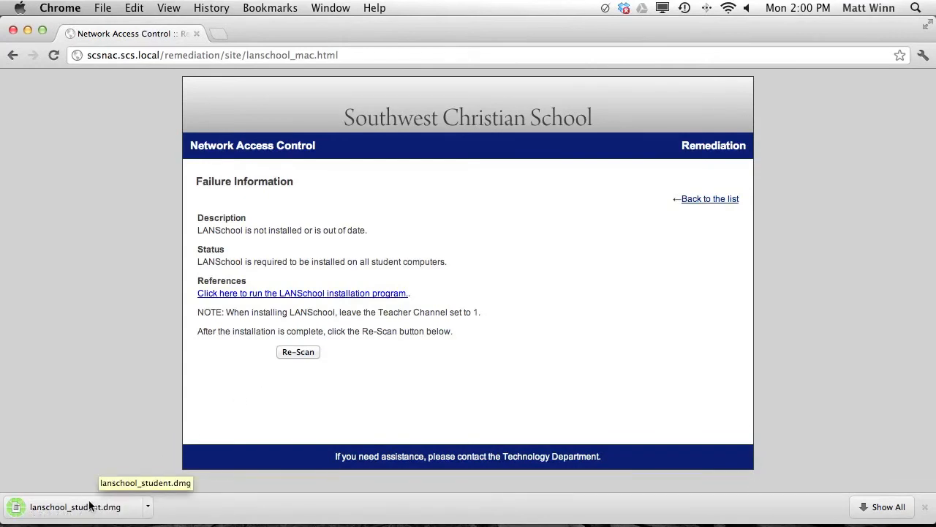
click(88, 504)
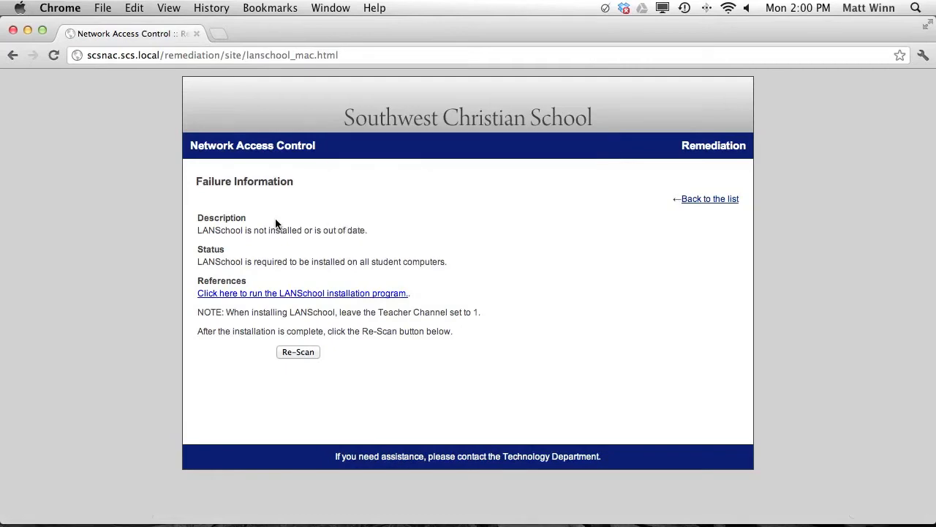
click(27, 31)
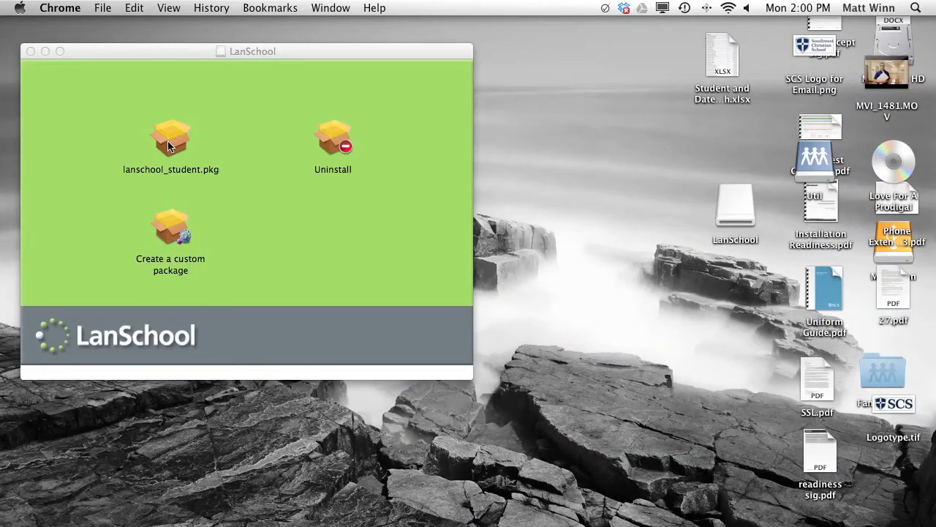
Launch lanschool_student.pkg, allow it to run, and agree to the license.
double_click(168, 146)
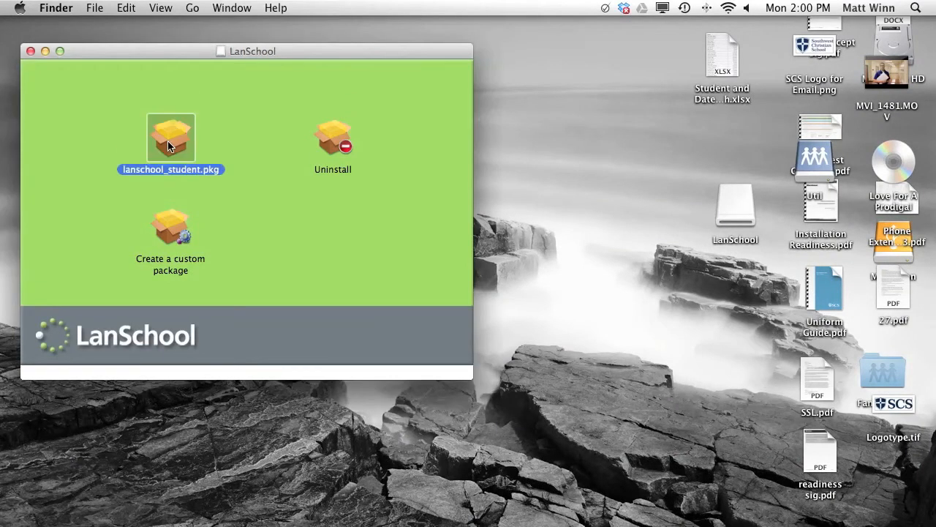
click(574, 183)
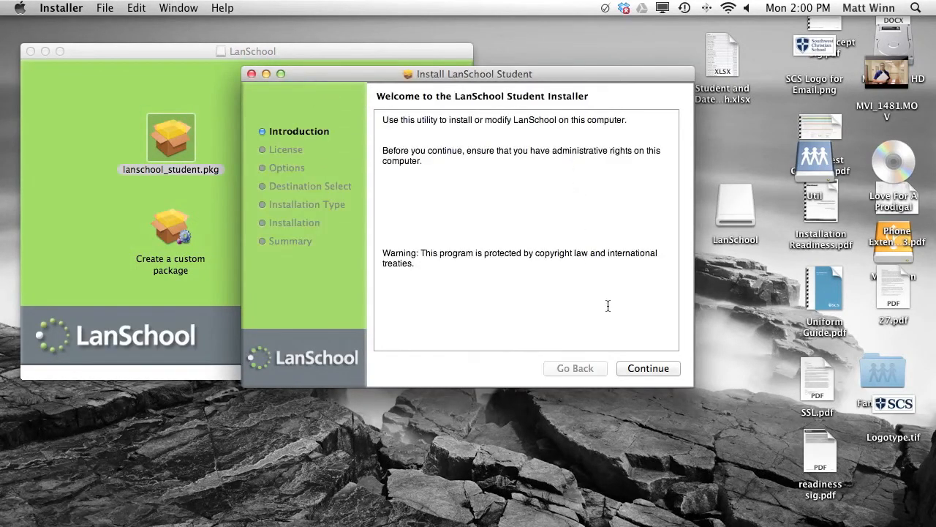
click(634, 368)
click(634, 368)
click(600, 192)
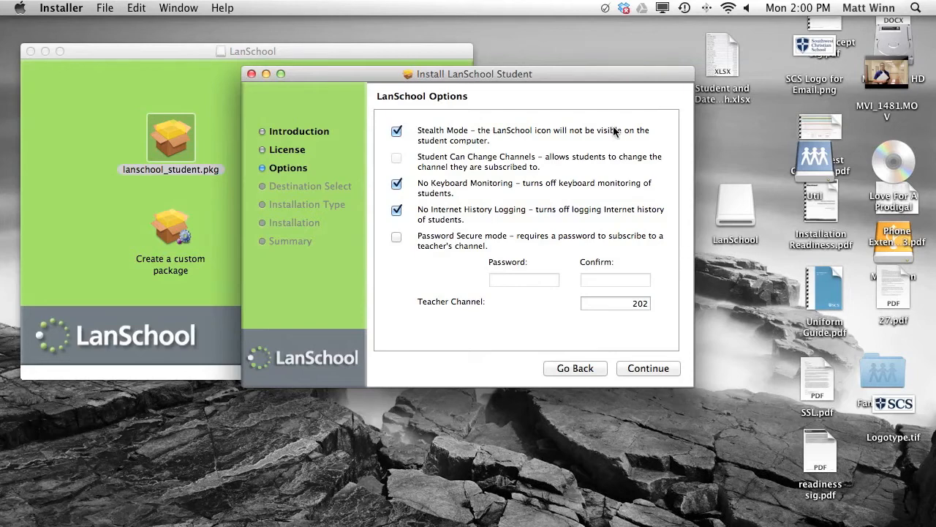
Turn off Stealth Mode and change Teacher Channel from 202 to 1.
click(398, 132)
drag(625, 303, 674, 303)
text(1)
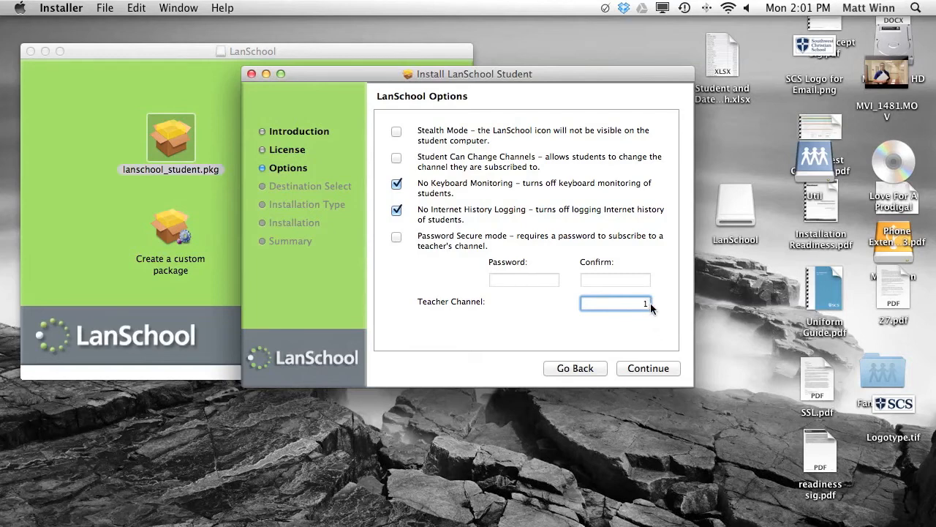
click(648, 370)
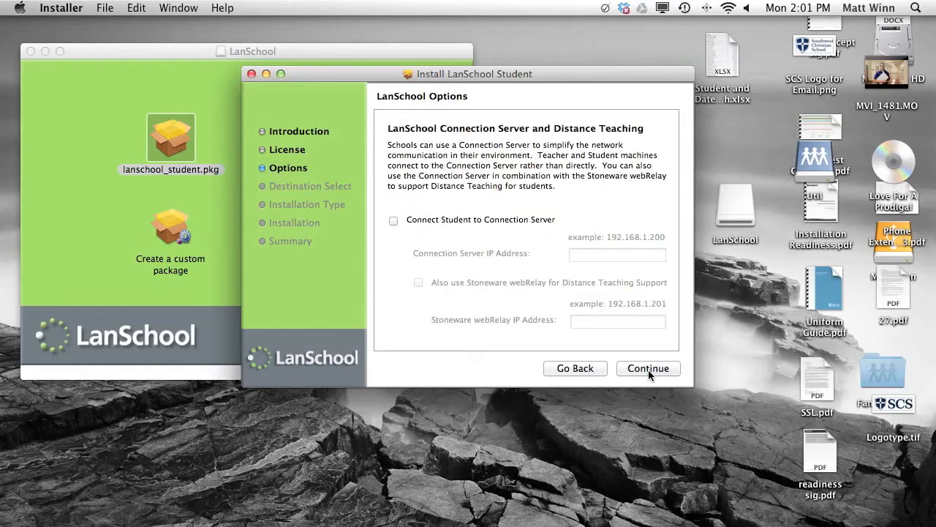
Install LanSchool Student on Macintosh HD without a connection server, authorizing with the admin password.
click(648, 369)
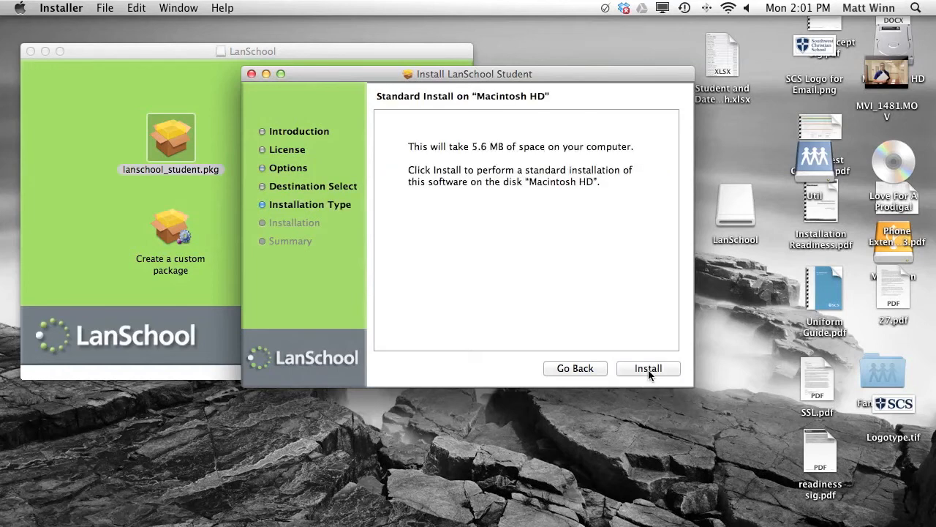
click(648, 370)
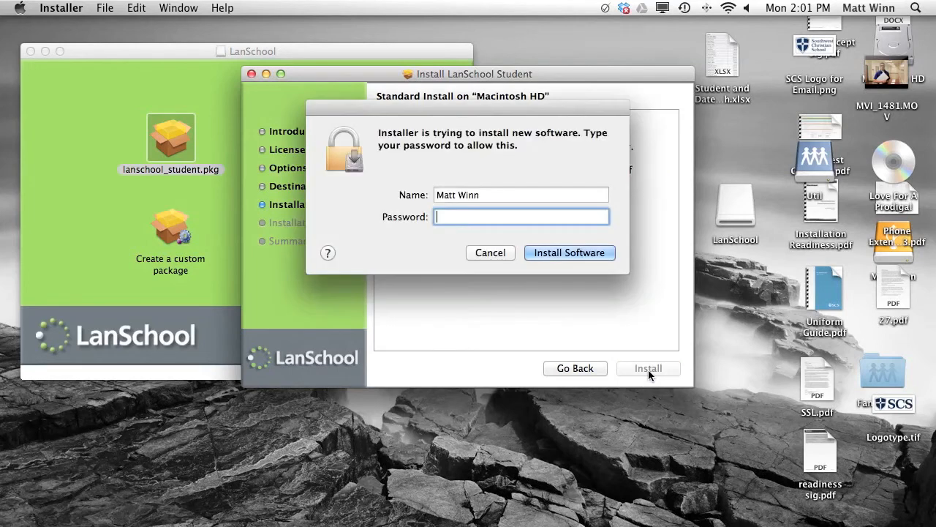
text(••••••••)
key(Return)
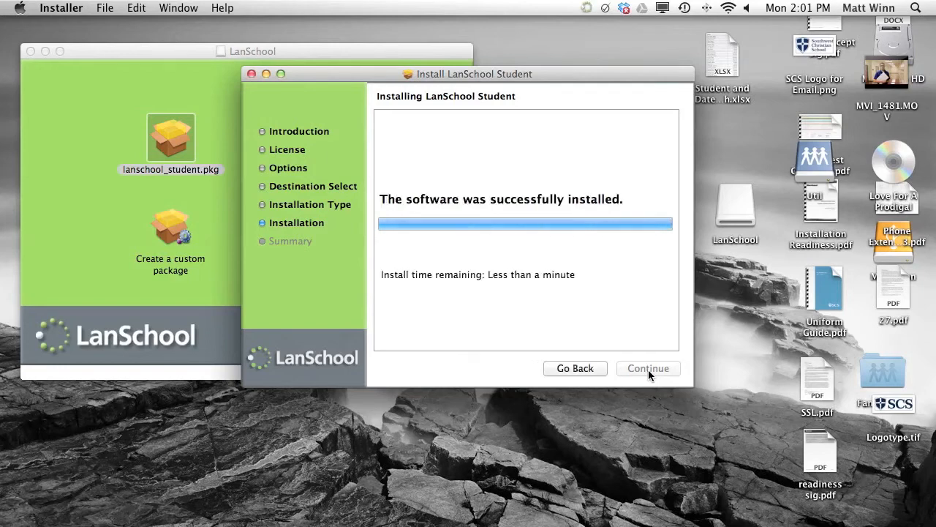
Close the finished installer and restore the minimized LANSchool remediation page in Chrome.
click(648, 368)
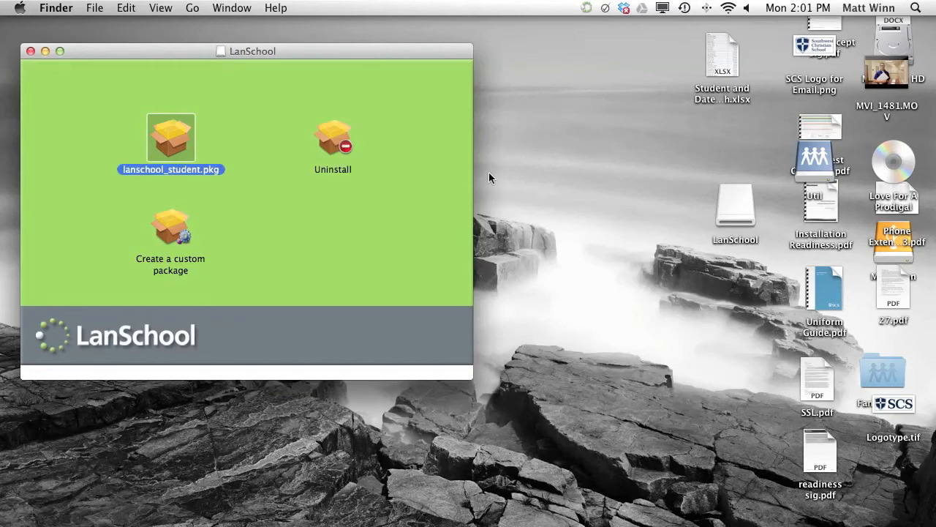
mouse_move(786, 512)
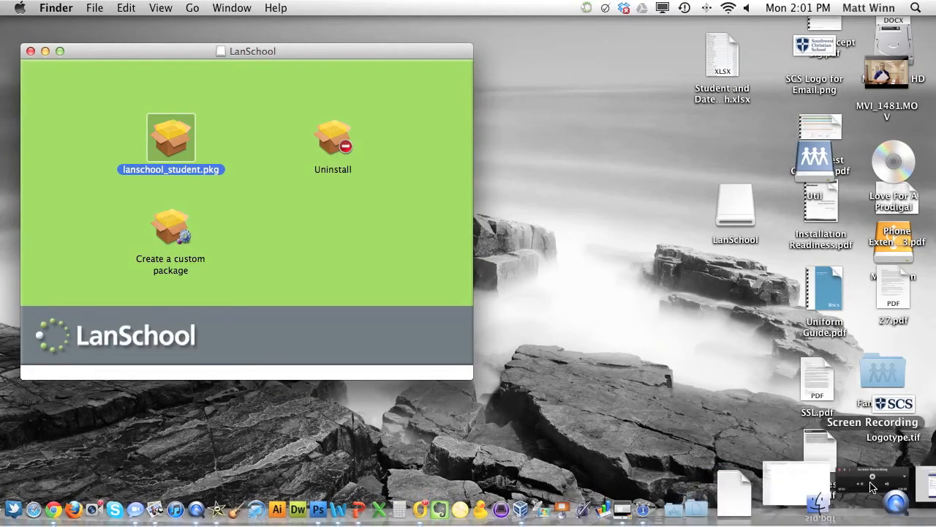
click(870, 498)
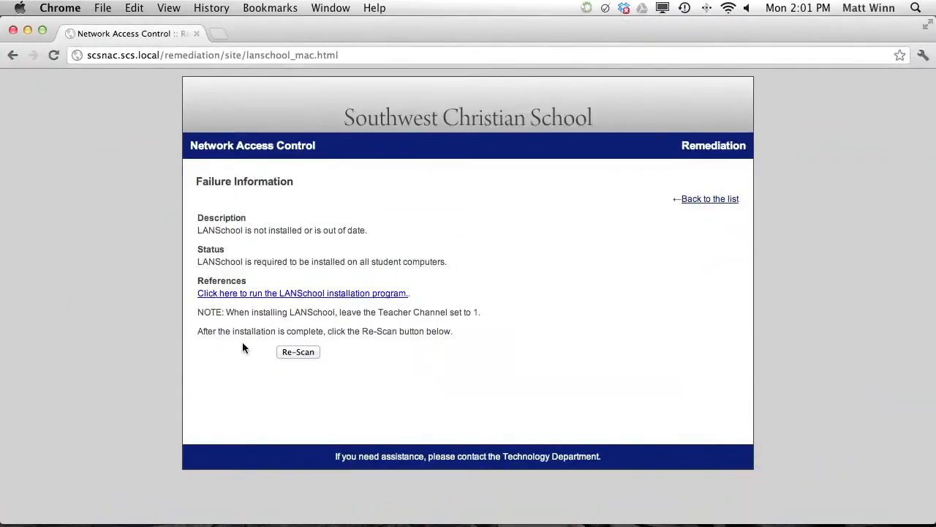
Re-scan the computer from the Failure Information page to recheck compliance.
click(298, 352)
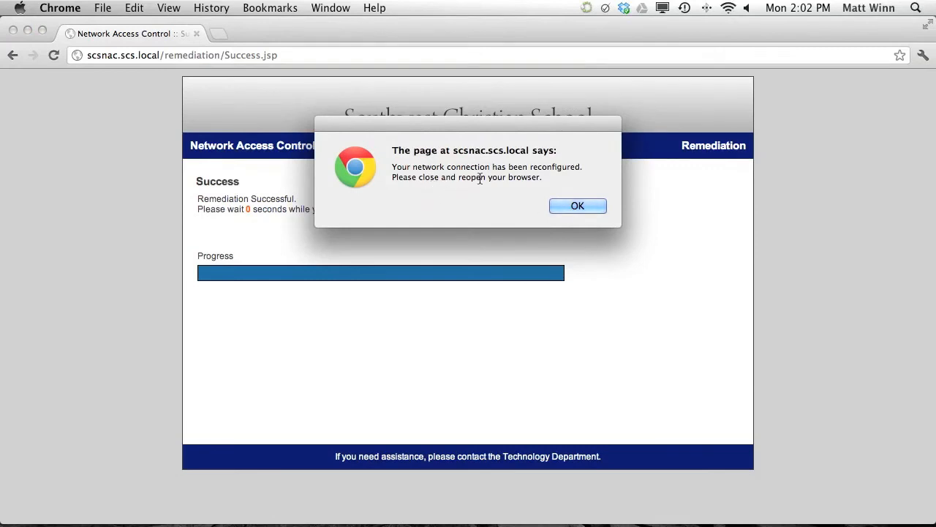
Dismiss the reconfigured-network alert, restart Chrome, and load google.com to confirm network access.
click(560, 205)
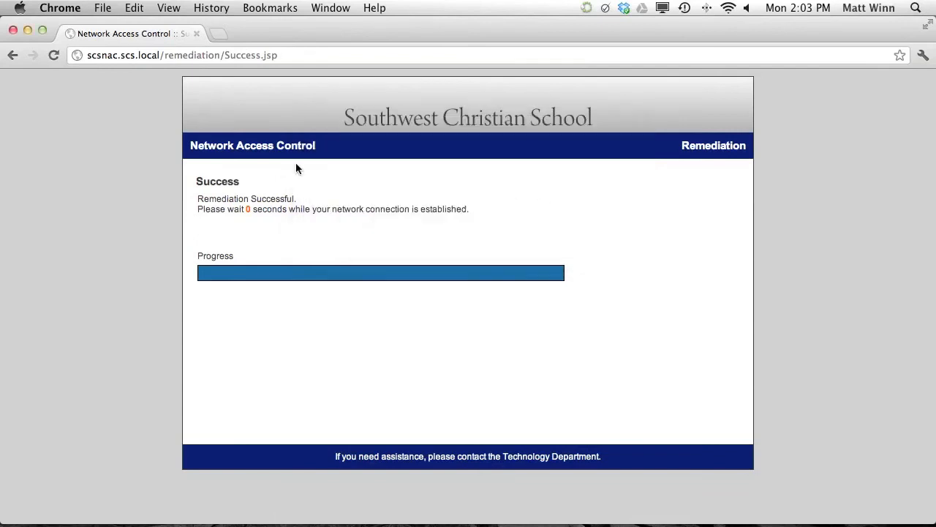
click(13, 31)
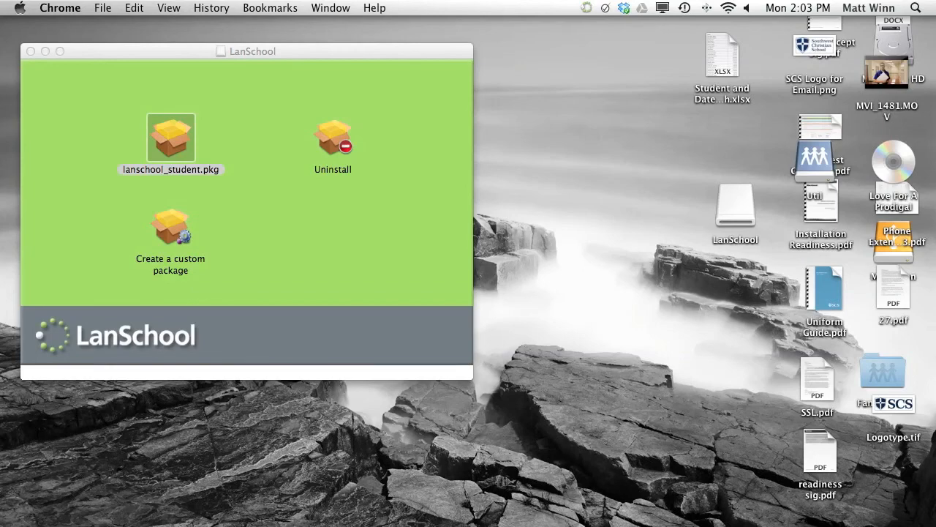
click(177, 508)
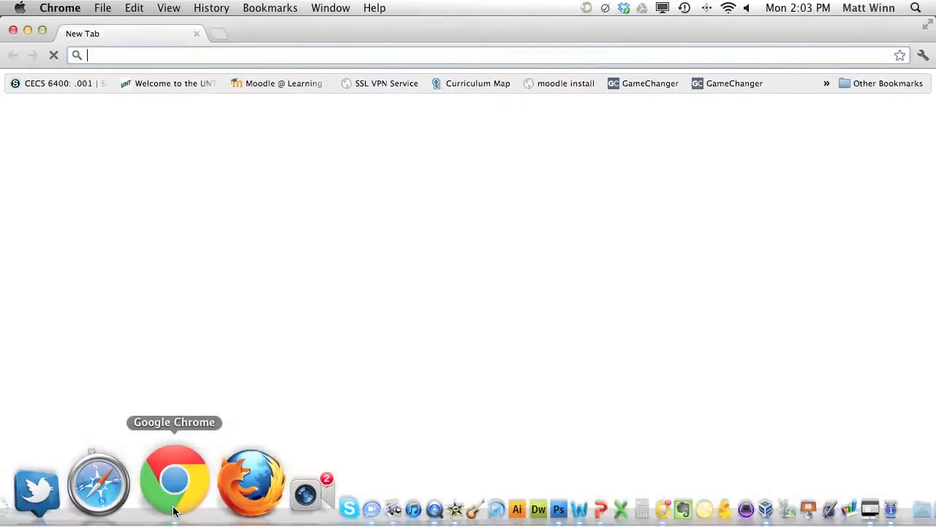
text(google.com)
key(Return)
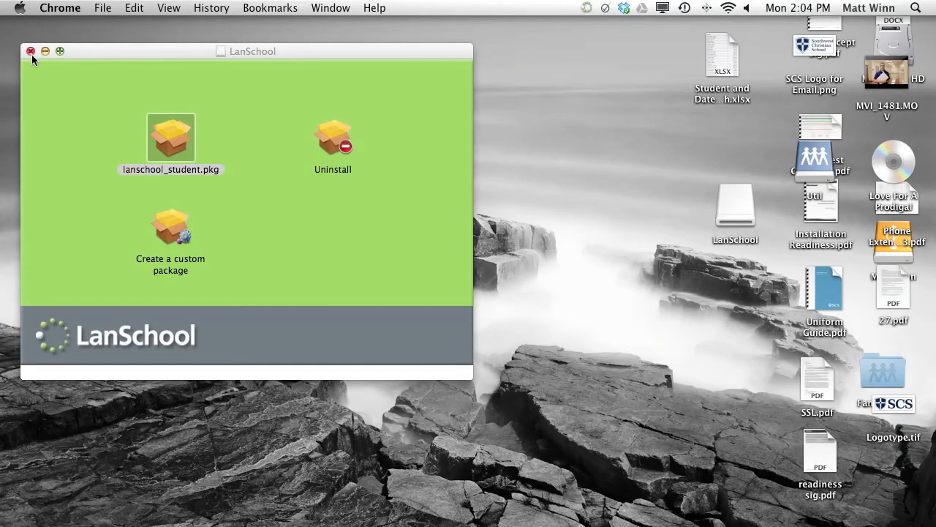
Close the LanSchool disk window and eject the LanSchool disk image to the Trash.
click(30, 51)
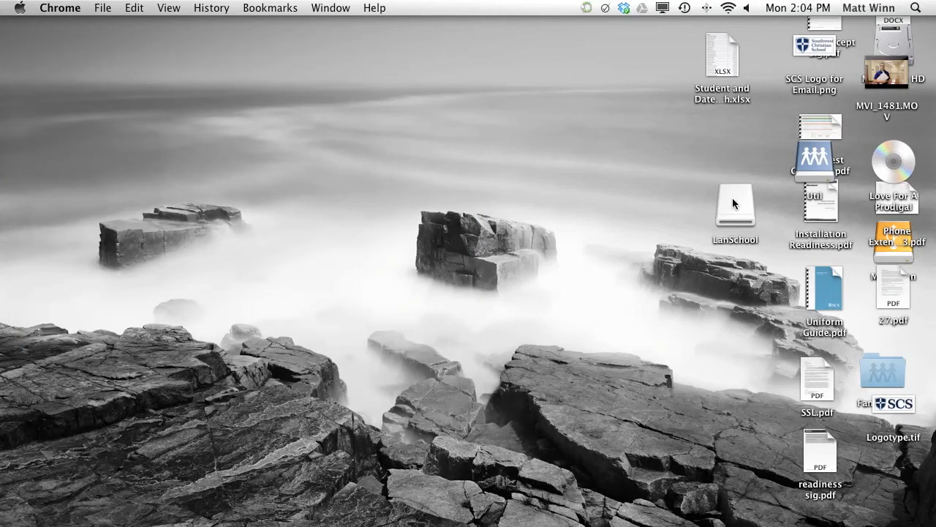
drag(733, 204, 715, 392)
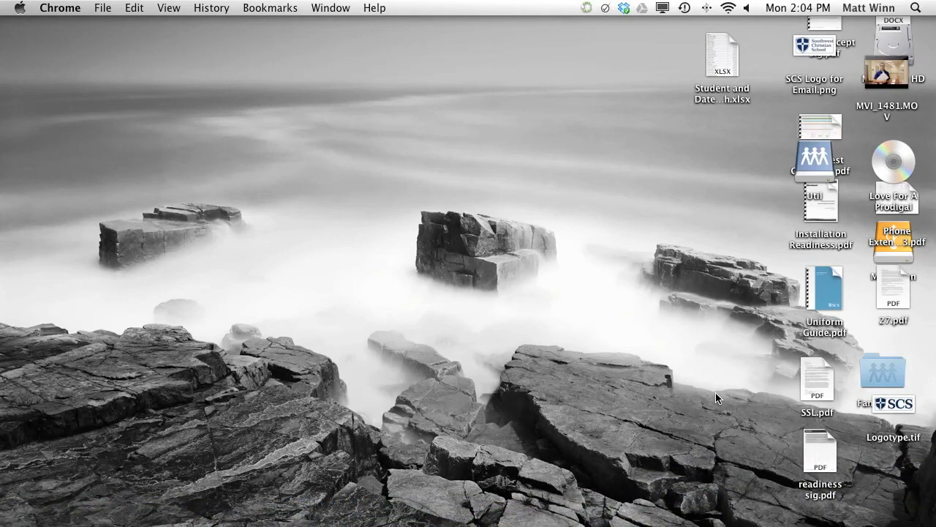